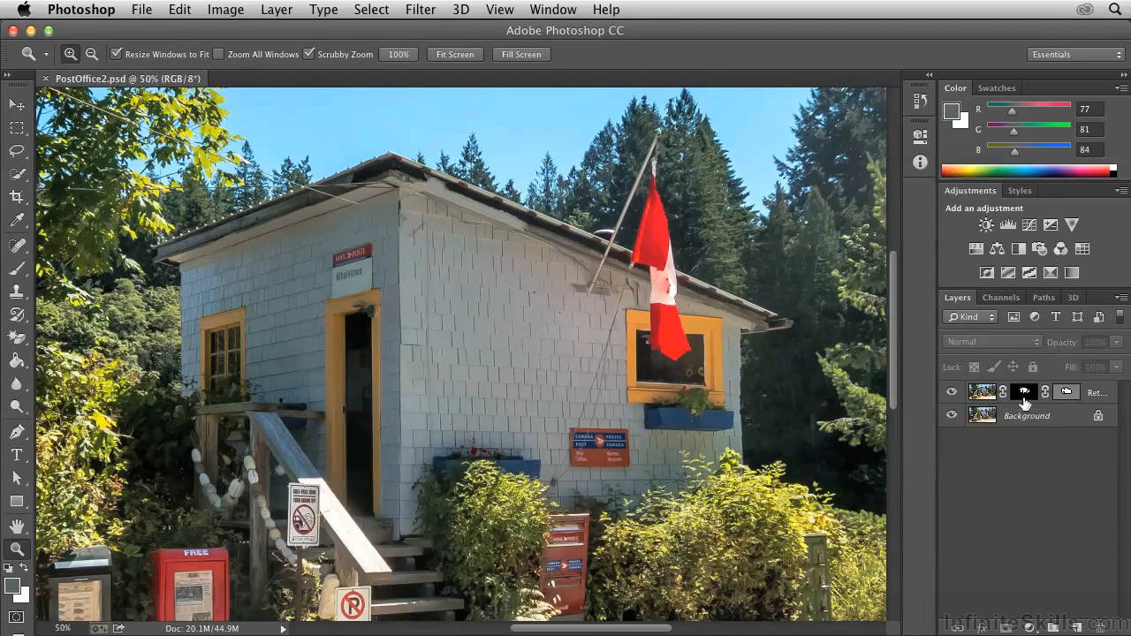
# Hide the Background layer to view the masked wall area on its own, and show the Background layer again.
pyautogui.click(951, 416)
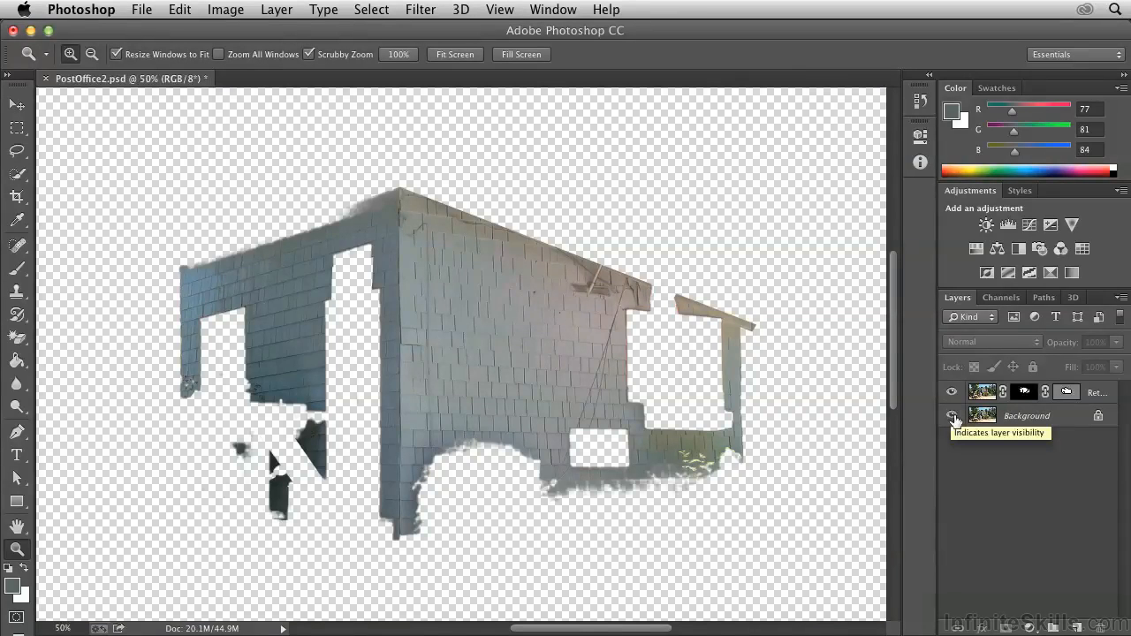
pyautogui.click(952, 416)
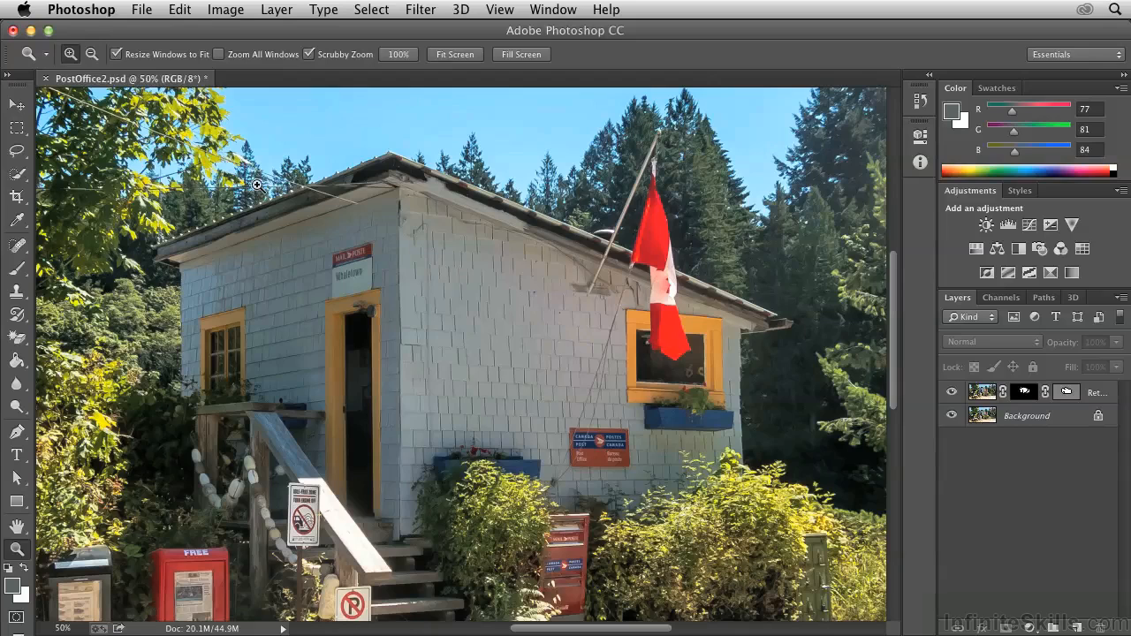
# Create a layer group above the Retouched layer and name it "Vanishing Point".
pyautogui.click(1093, 398)
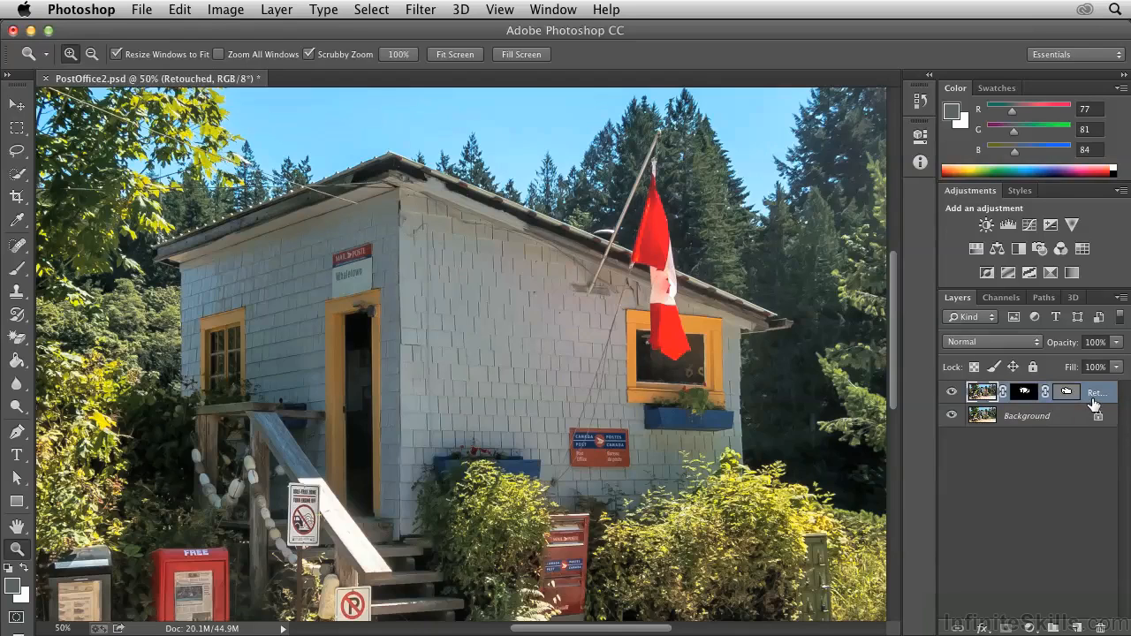
pyautogui.click(1053, 627)
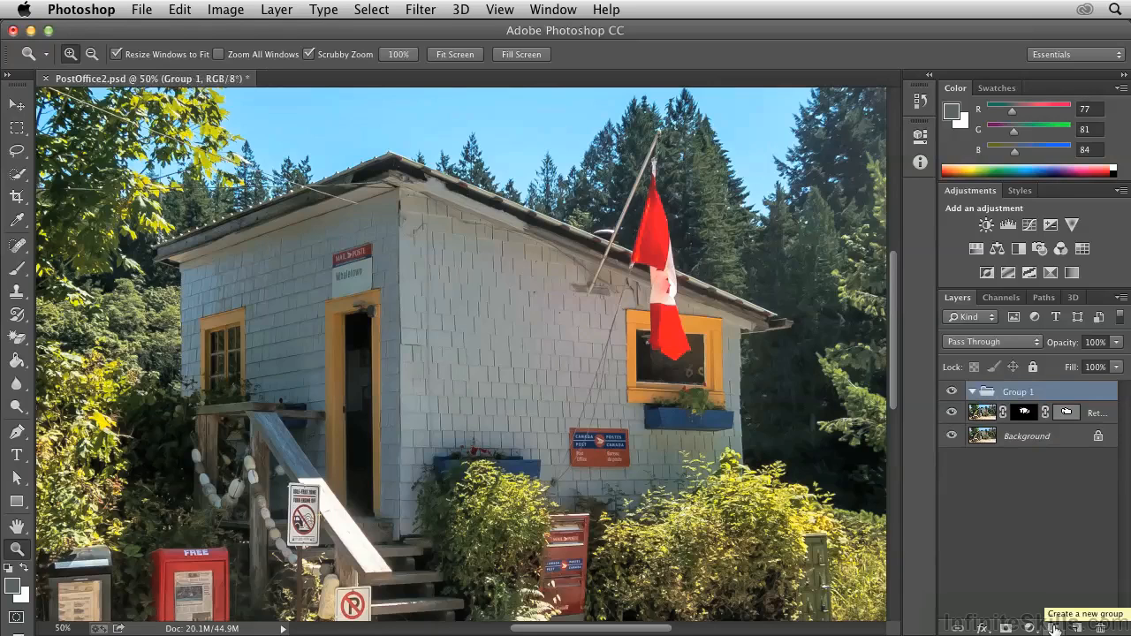
pyautogui.doubleClick(1019, 394)
pyautogui.write('Vanishing P')
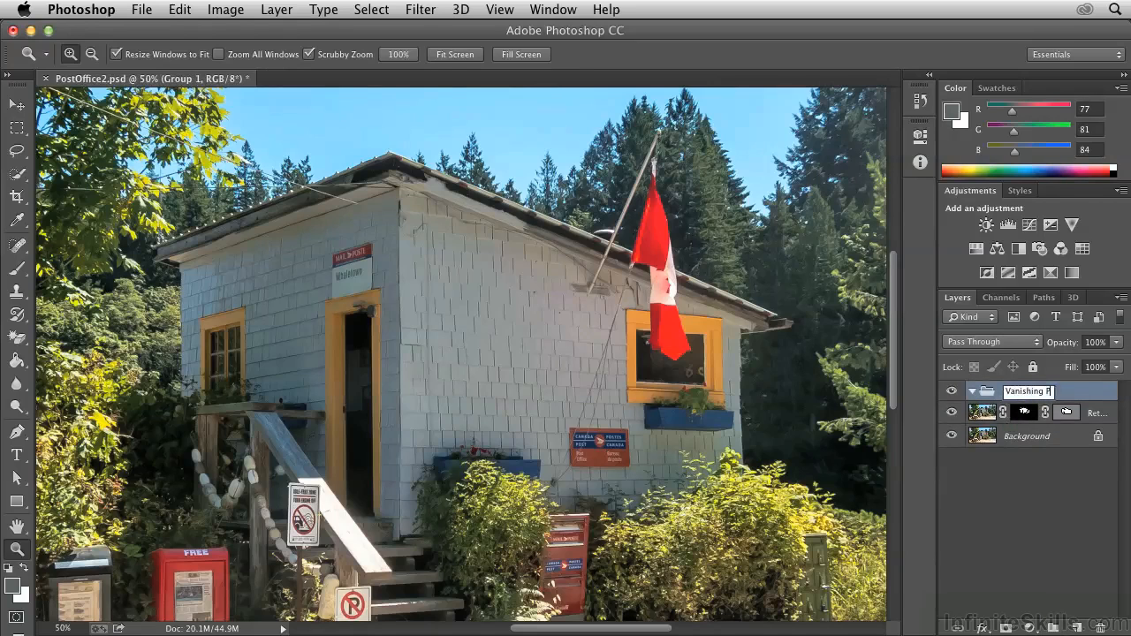
pyautogui.write('oint')
pyautogui.press('Return')
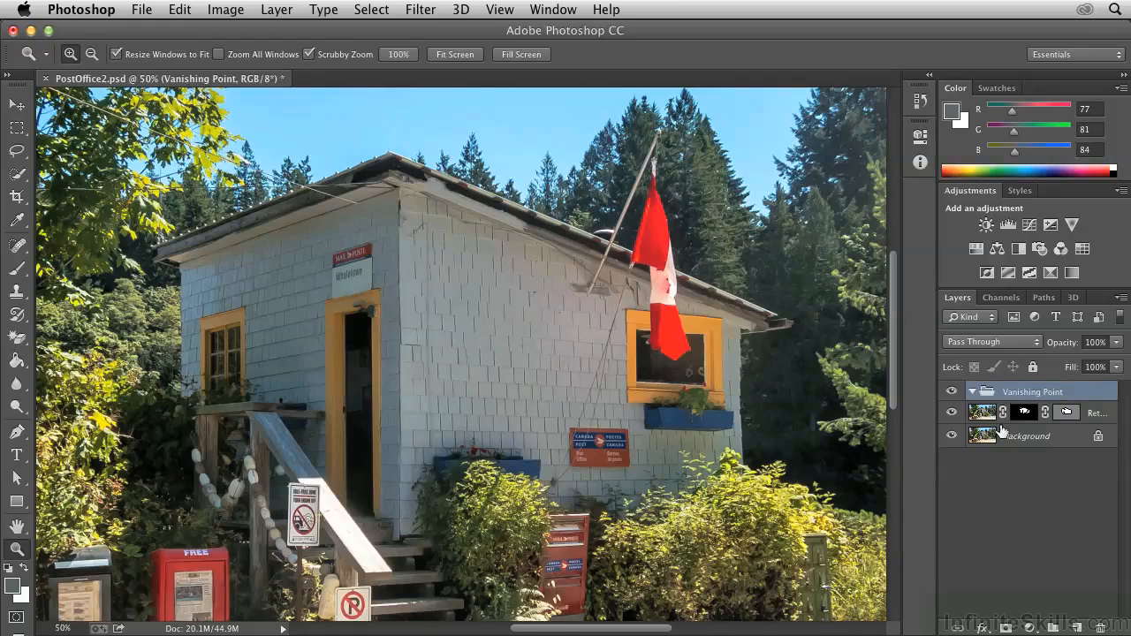
# Add an empty layer inside the Vanishing Point group and name it "Siding".
pyautogui.click(1077, 628)
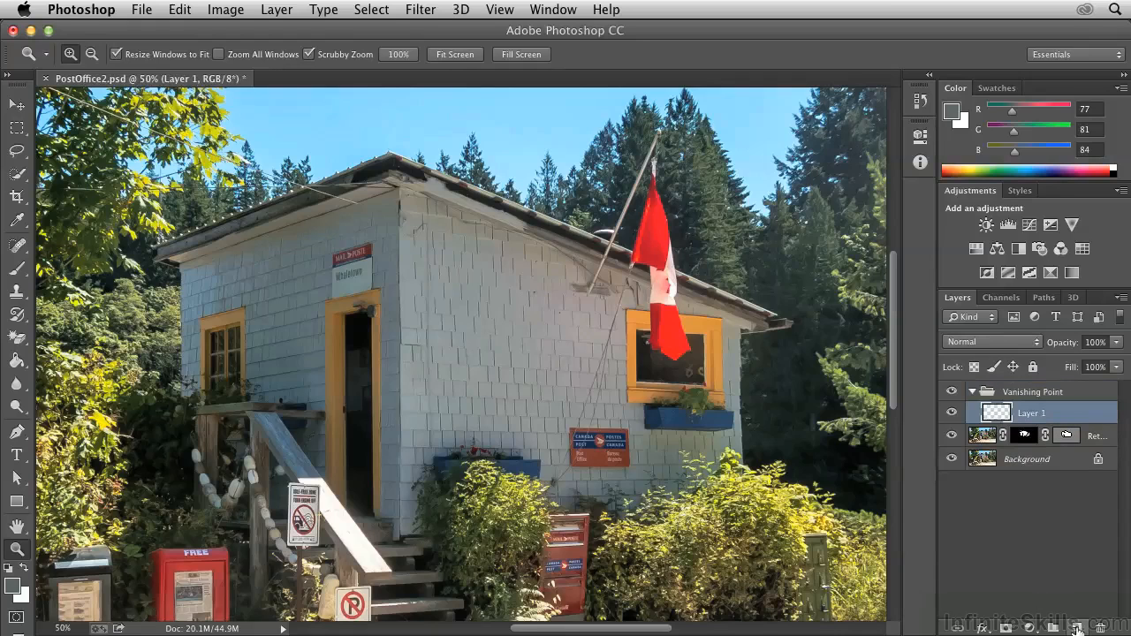
pyautogui.doubleClick(1029, 418)
pyautogui.write('Siding')
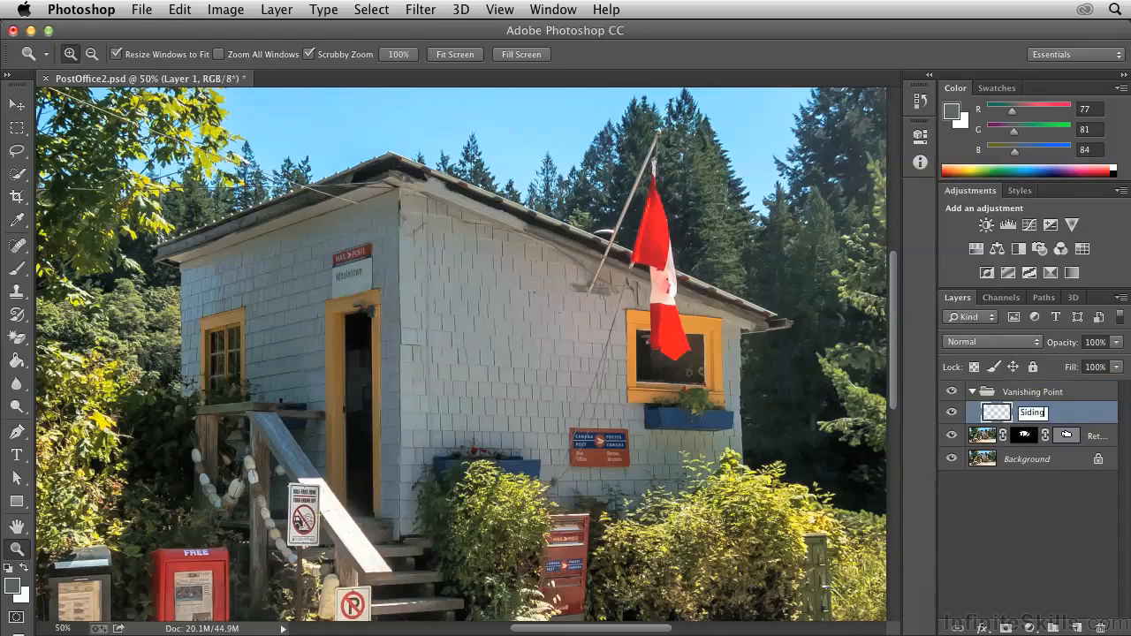
pyautogui.press('Return')
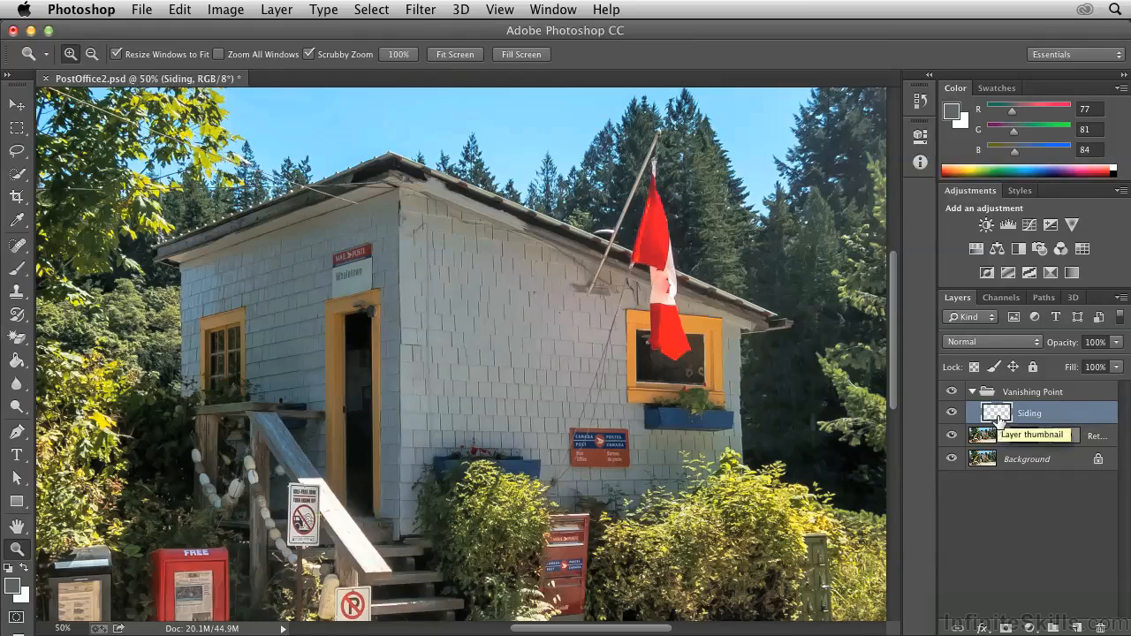
# Move the layer mask and the vector mask from the Retouched layer to the Vanishing Point group, and check the Retouched layer by toggling its visibility.
pyautogui.click(982, 436)
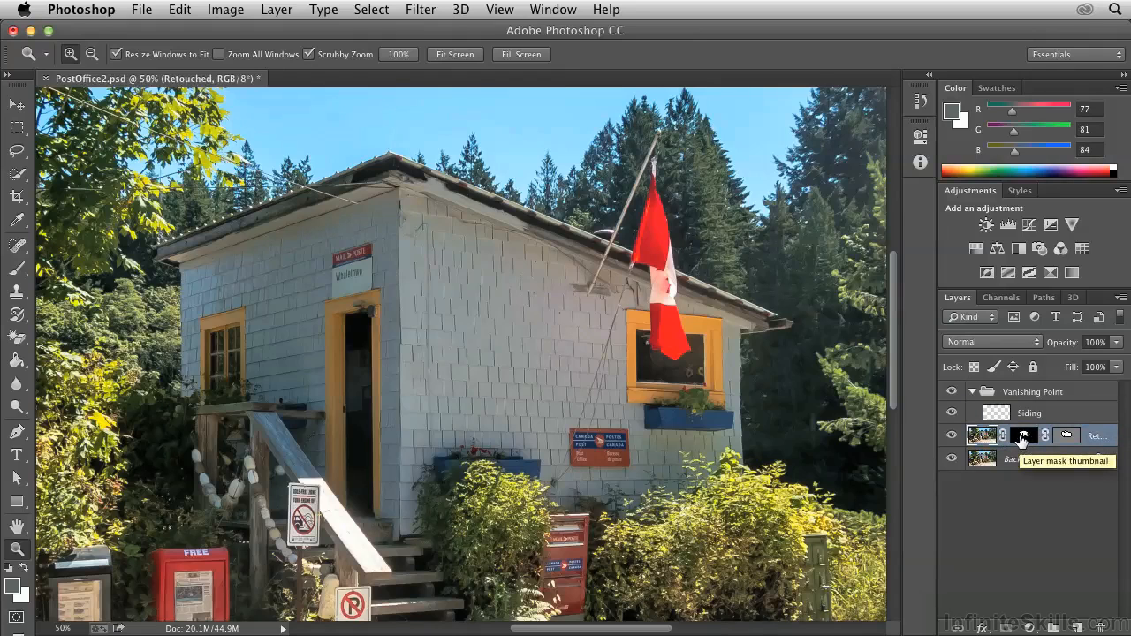
pyautogui.moveTo(1024, 442); pyautogui.dragTo(1016, 399)
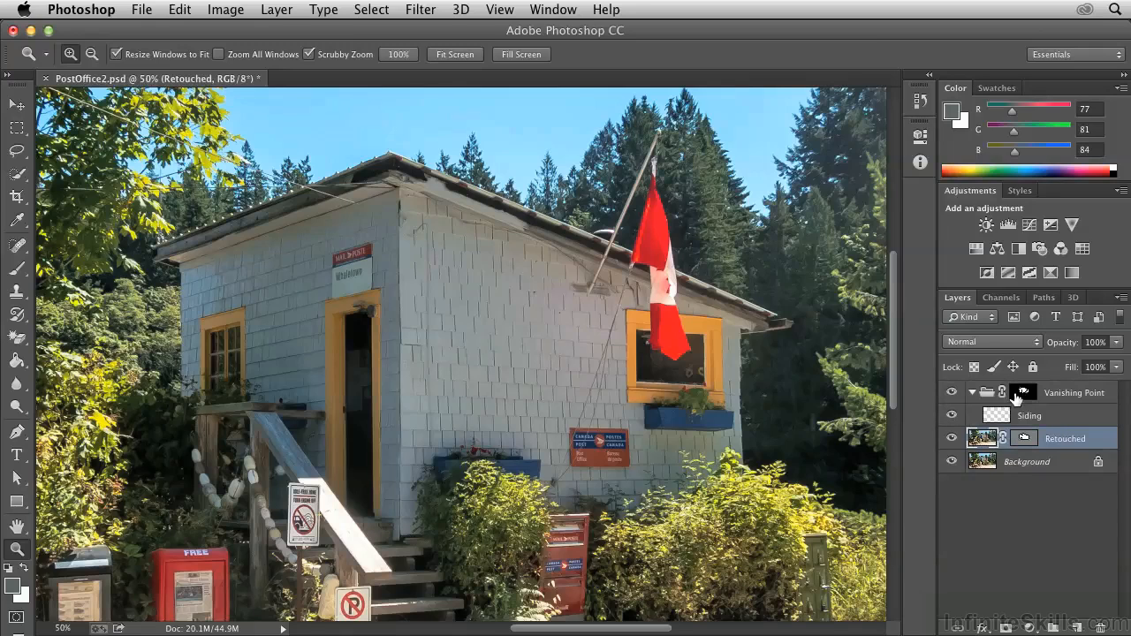
pyautogui.click(1020, 441)
pyautogui.moveTo(1020, 442); pyautogui.dragTo(1051, 396)
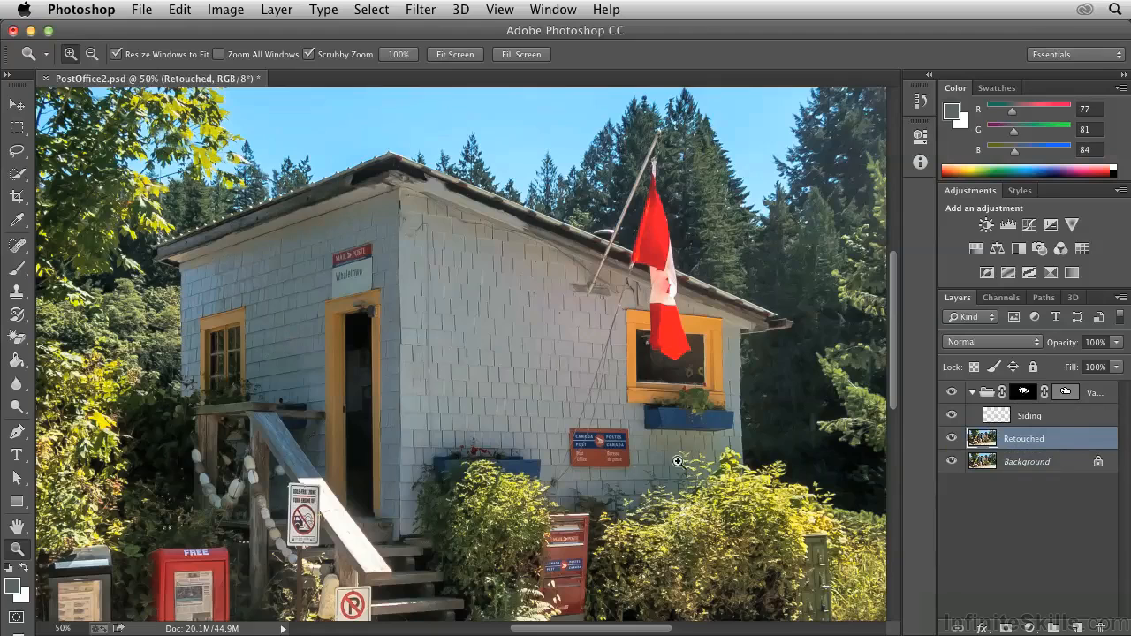
pyautogui.click(952, 439)
pyautogui.click(951, 439)
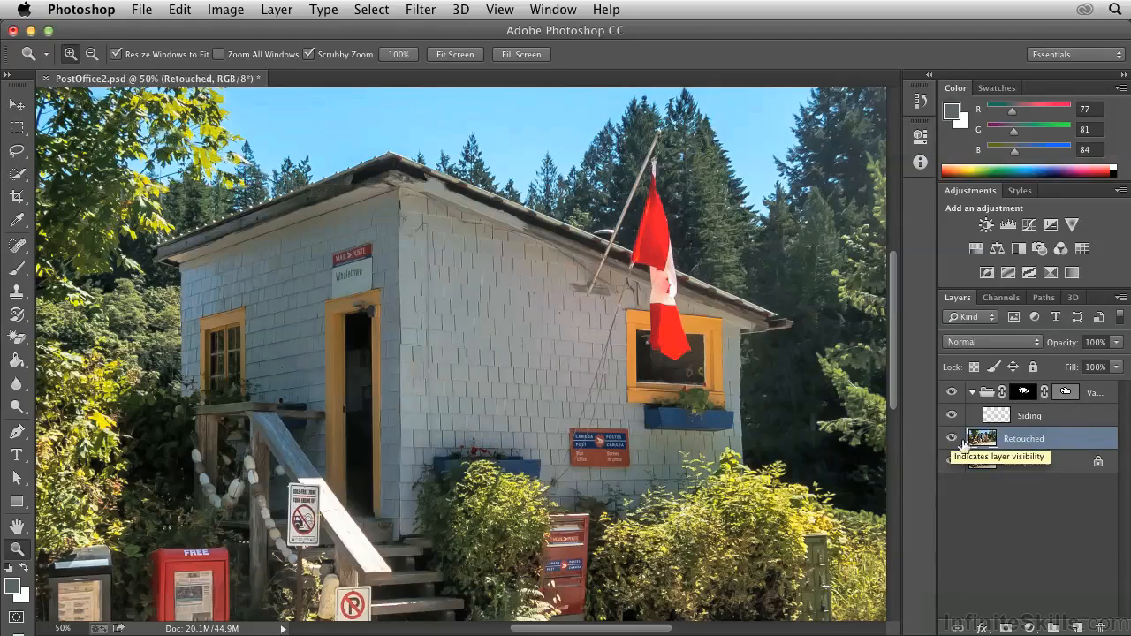
# Open the Vanishing Point filter for the Siding layer.
pyautogui.click(1022, 420)
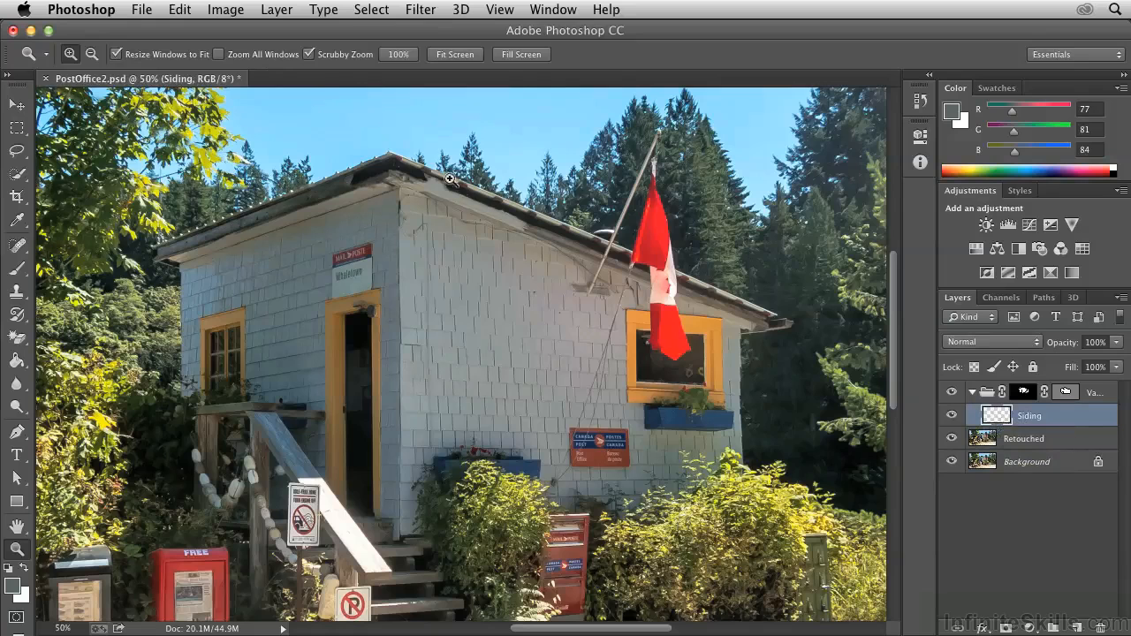
pyautogui.click(424, 10)
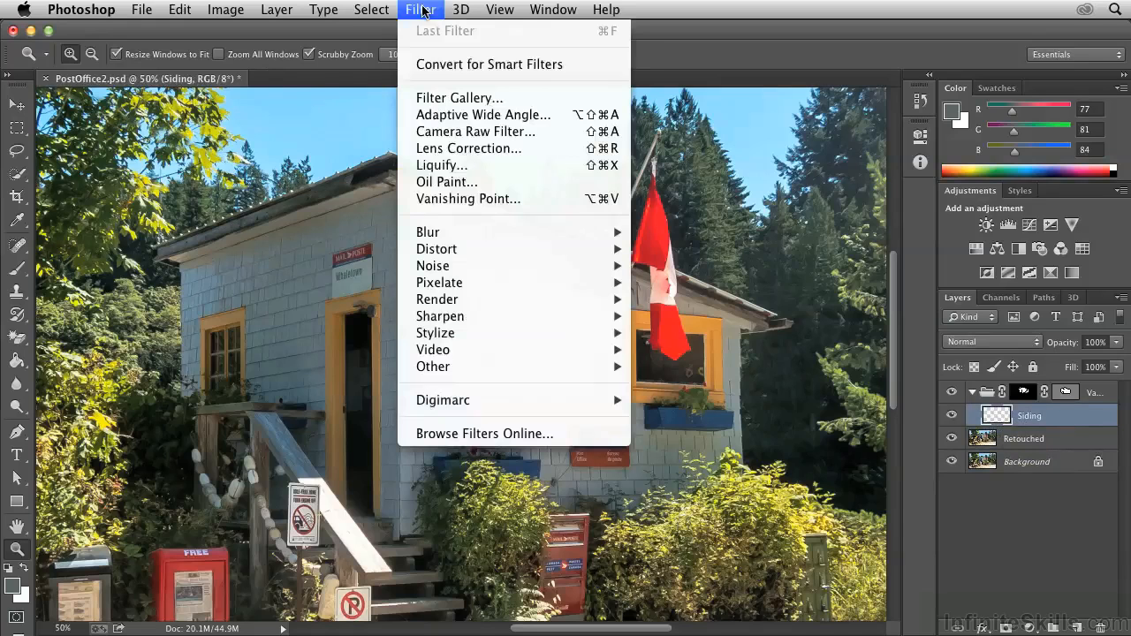
pyautogui.click(439, 199)
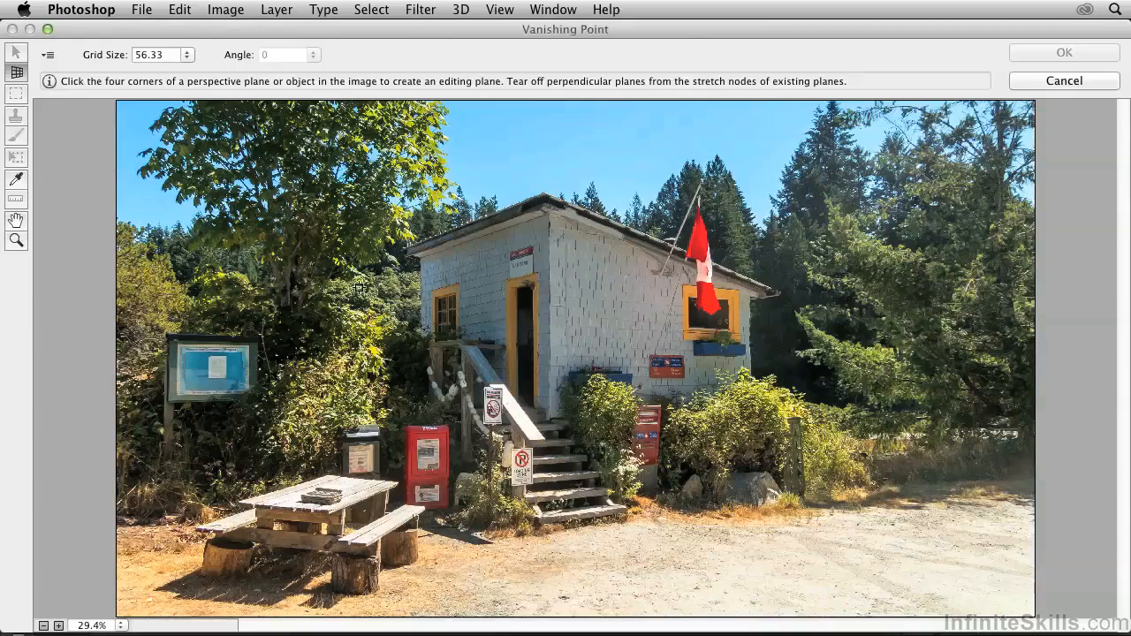
# Create a four-corner perspective plane over the upper part of the building's door wall, following the roof line and the shingle rows.
pyautogui.click(16, 241)
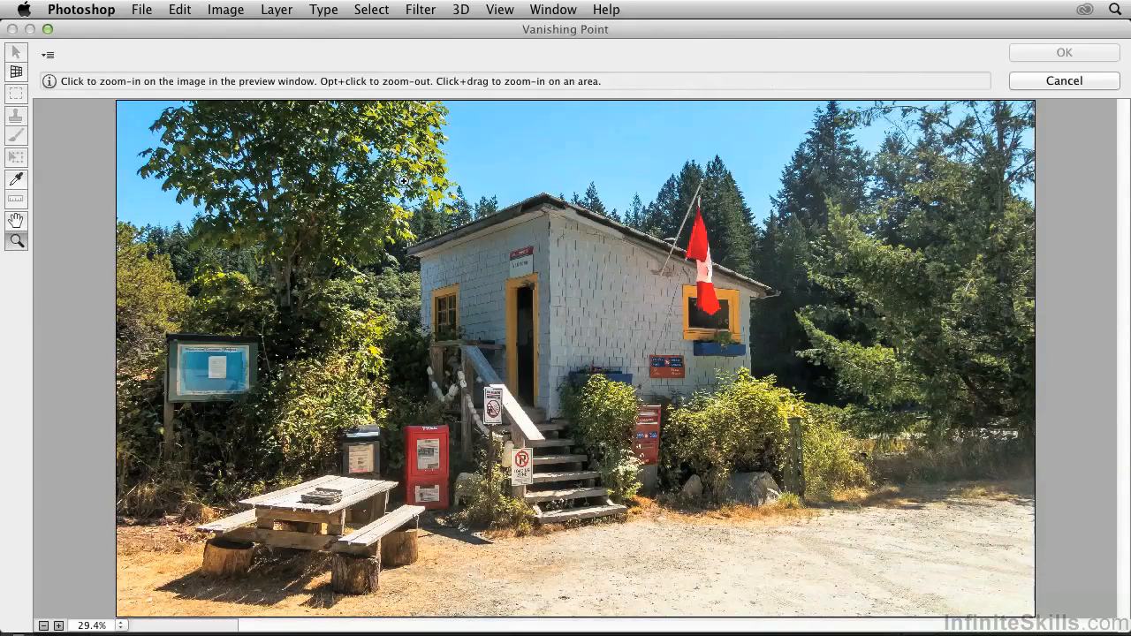
pyautogui.moveTo(400, 186); pyautogui.dragTo(774, 445)
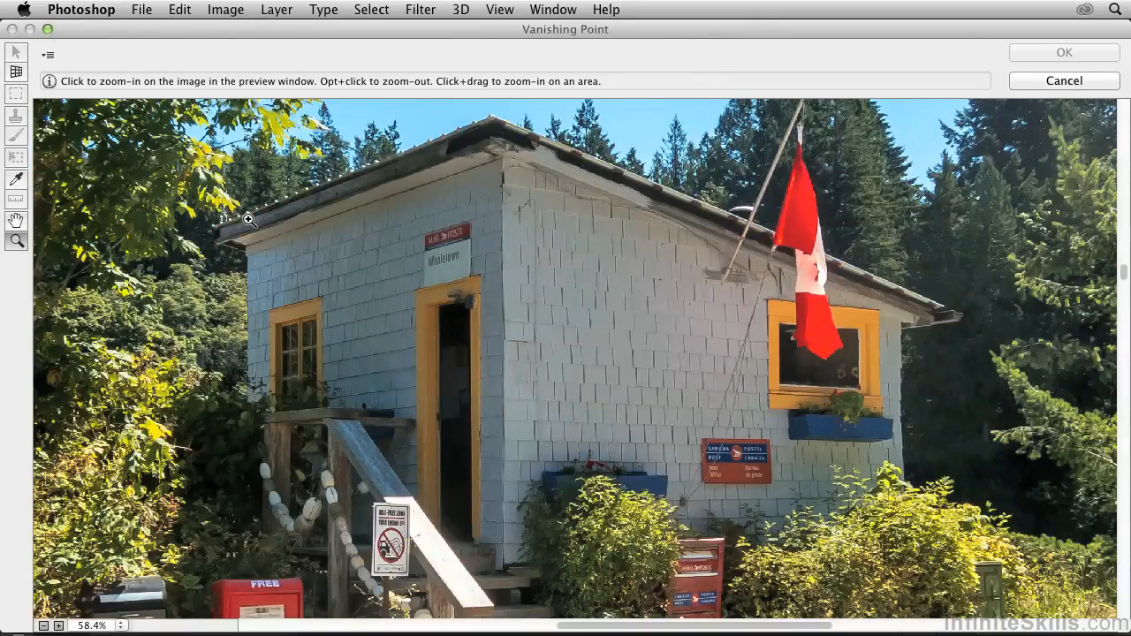
pyautogui.click(17, 72)
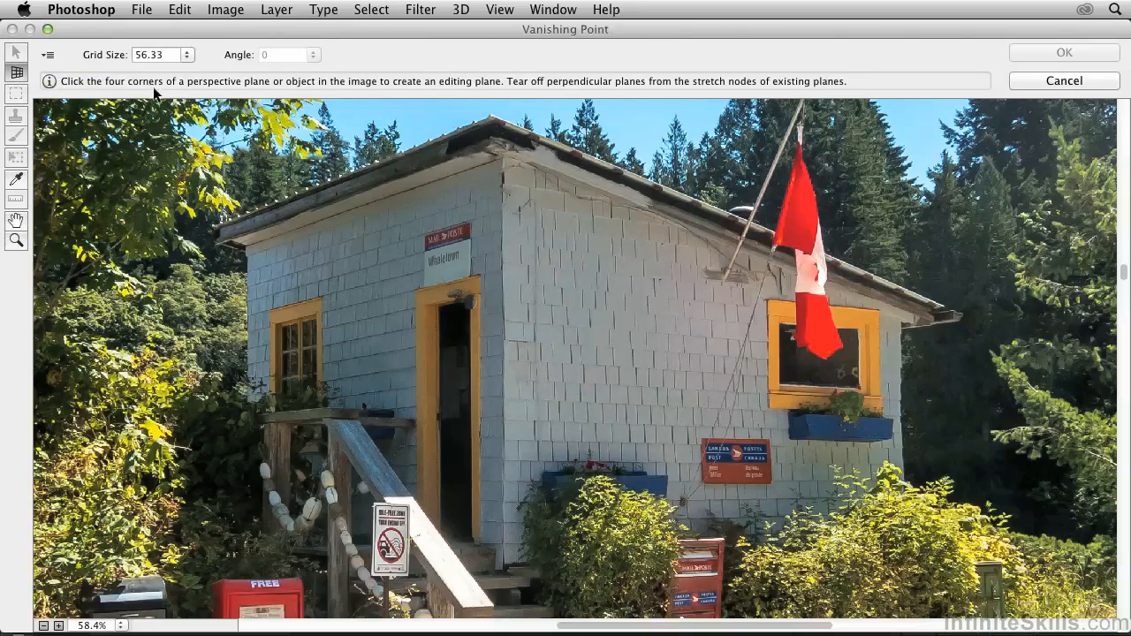
pyautogui.click(245, 246)
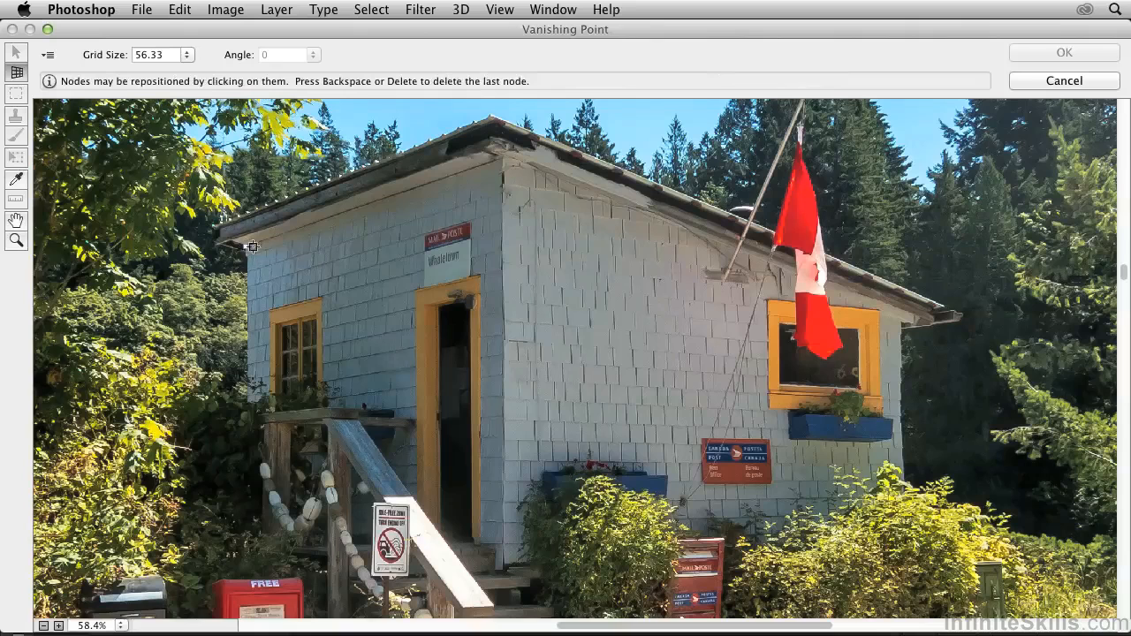
pyautogui.click(502, 156)
pyautogui.click(500, 269)
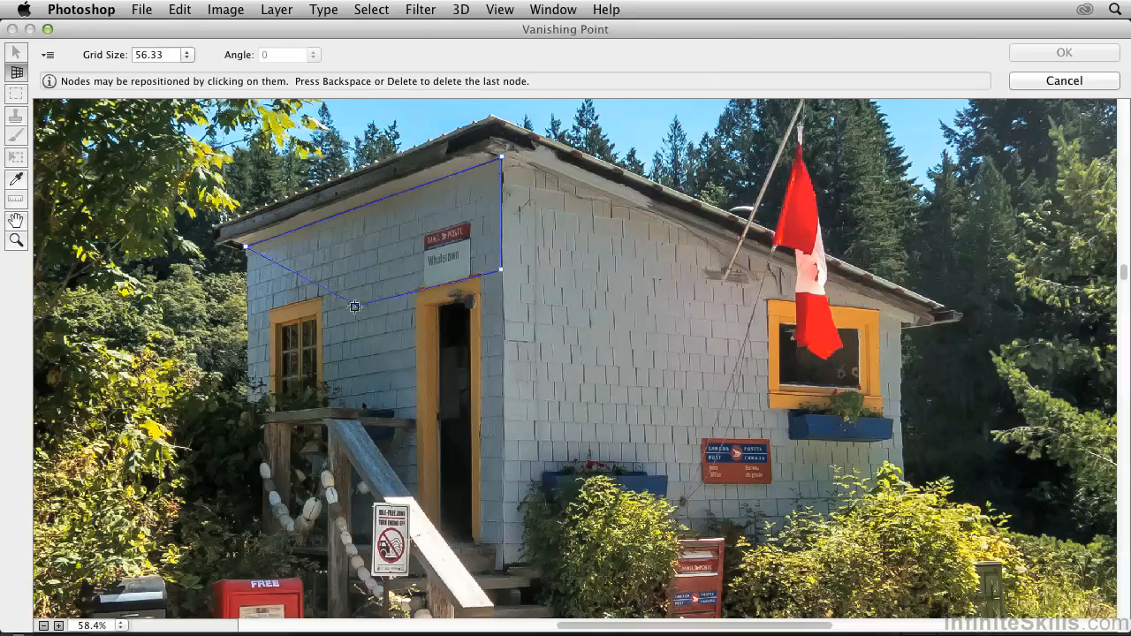
pyautogui.click(247, 332)
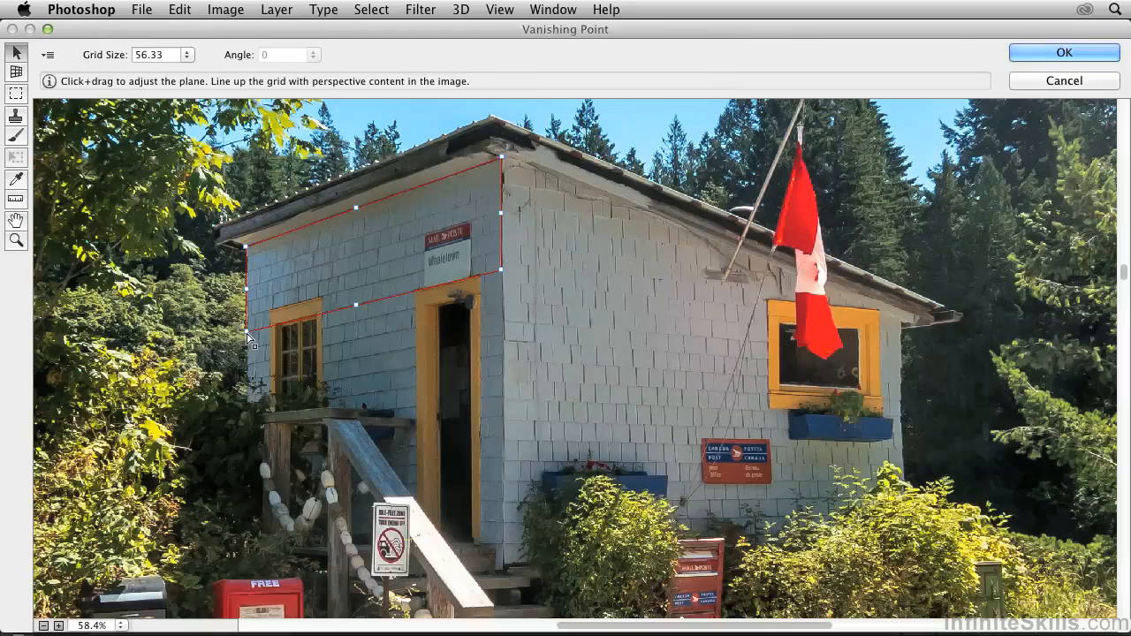
# Correct the plane's outer lower corner until the grid is valid, and extend the plane down to the base of the door wall.
pyautogui.moveTo(248, 332); pyautogui.dragTo(249, 336)
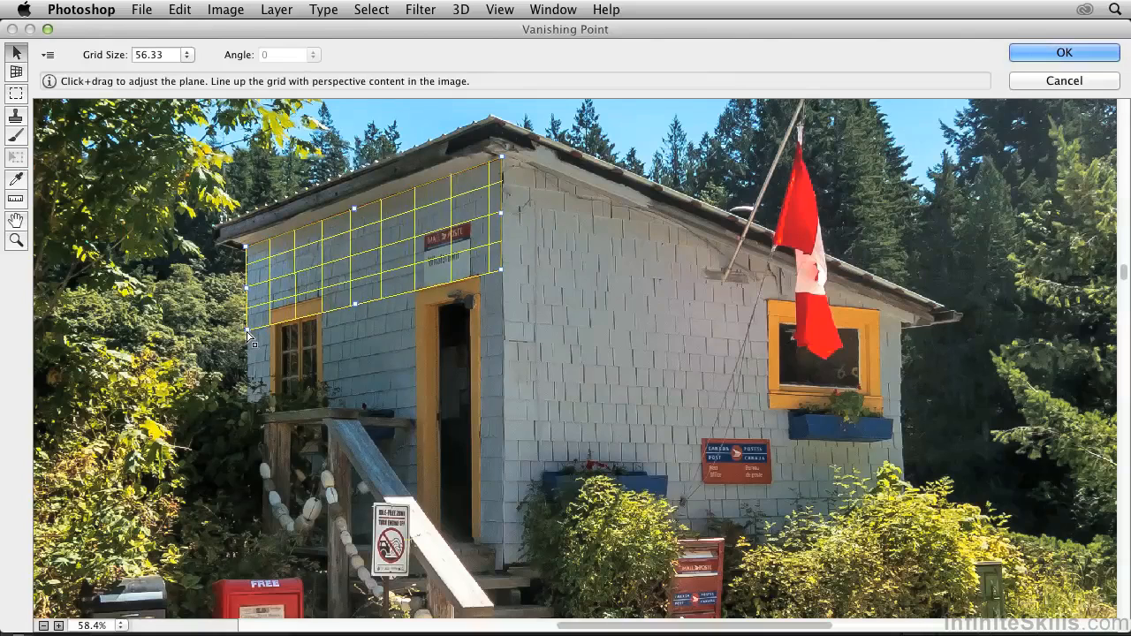
pyautogui.moveTo(248, 334); pyautogui.dragTo(245, 338)
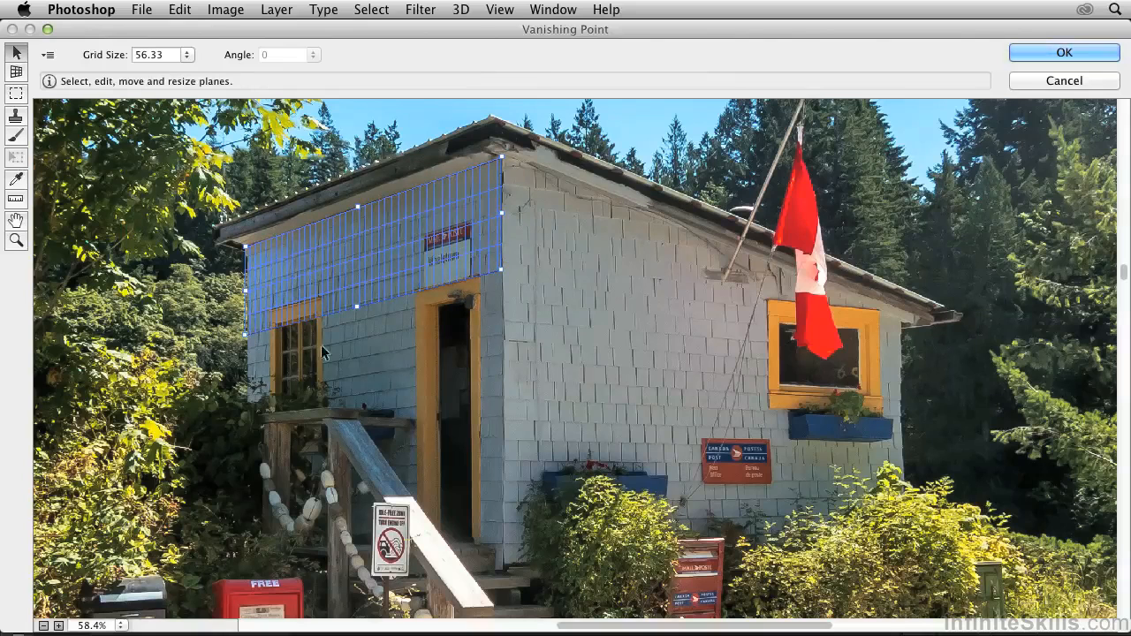
pyautogui.moveTo(356, 308); pyautogui.dragTo(371, 568)
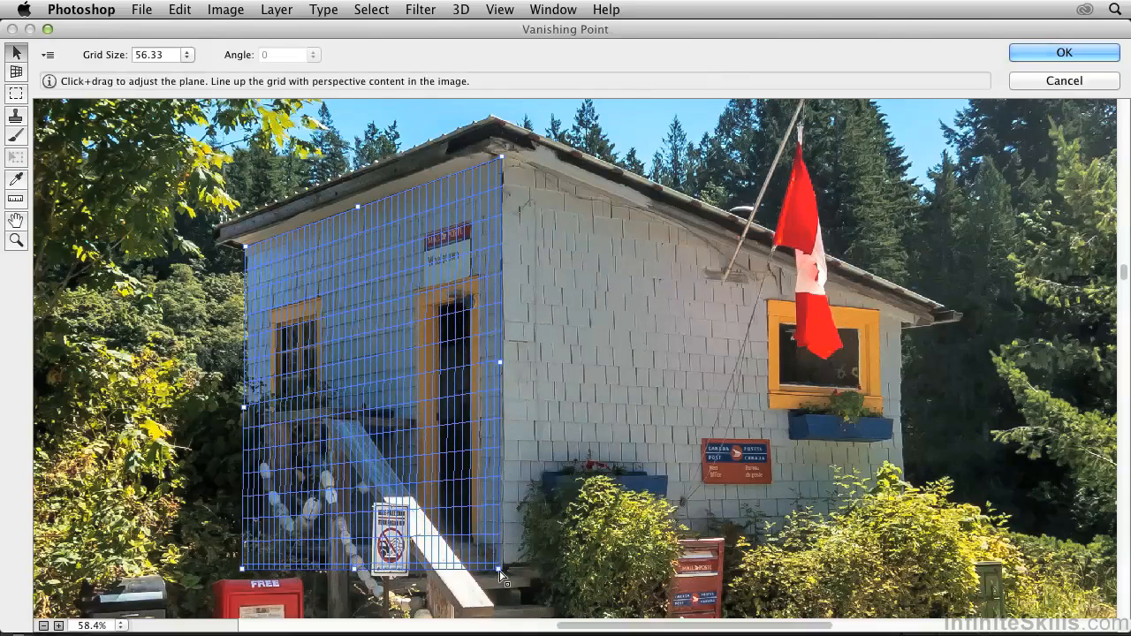
pyautogui.moveTo(500, 575); pyautogui.dragTo(504, 576)
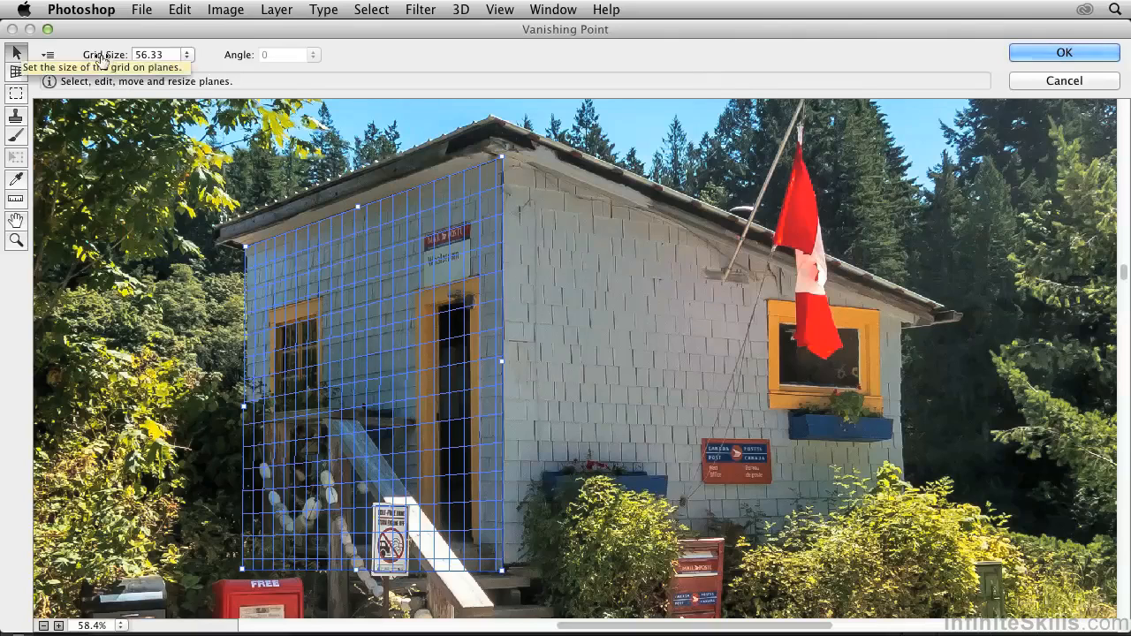
# Set the door wall plane's grid size to 49.77 and fine-tune its outer lower corner to match the shingle rows.
pyautogui.moveTo(104, 58); pyautogui.dragTo(104, 59)
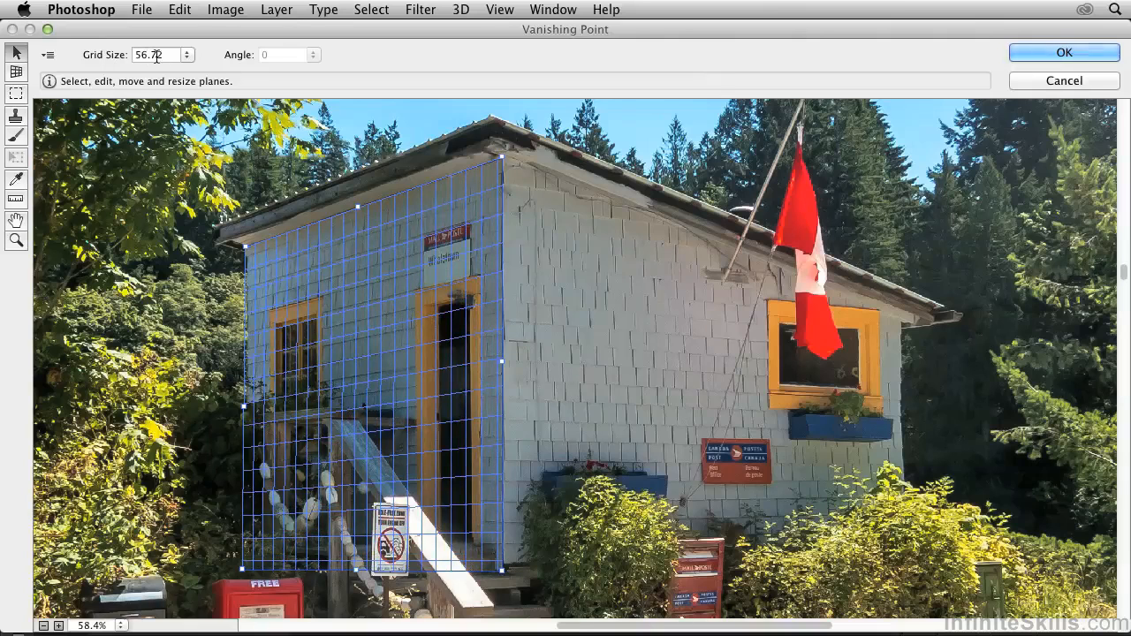
pyautogui.moveTo(102, 54); pyautogui.dragTo(104, 59)
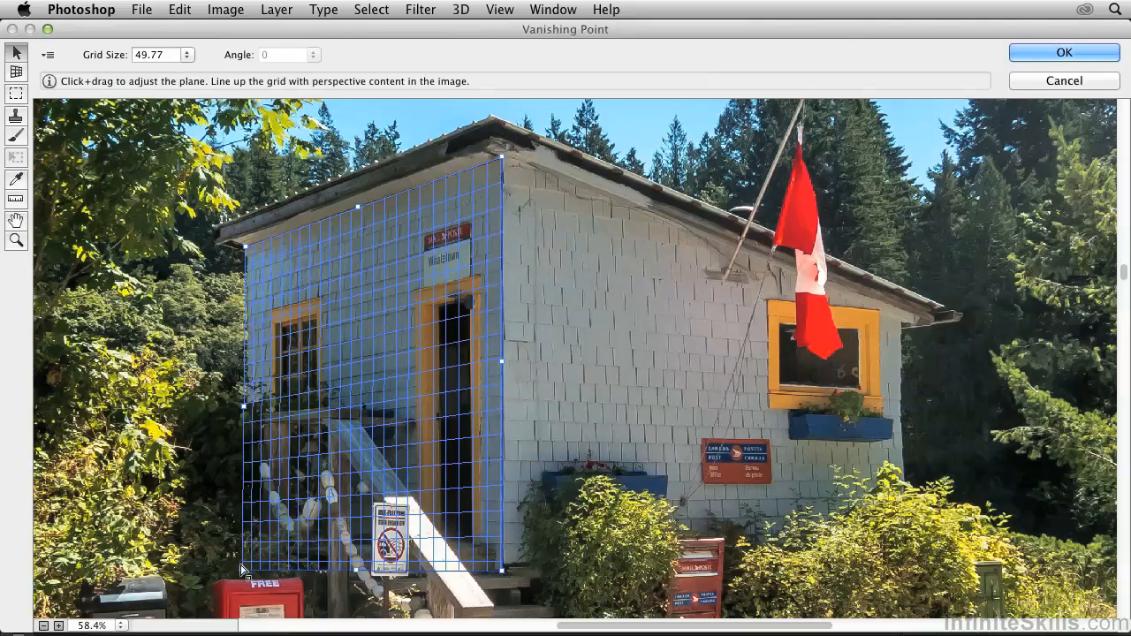
pyautogui.moveTo(244, 570); pyautogui.dragTo(244, 565)
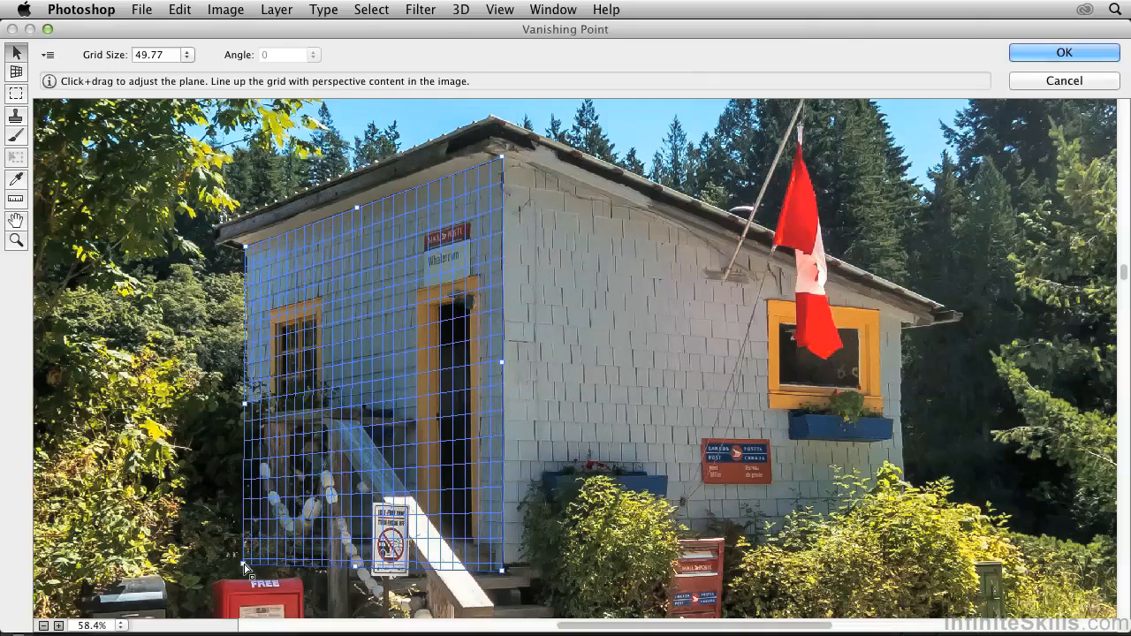
pyautogui.moveTo(354, 568)
pyautogui.mouseDown()
pyautogui.moveTo(353, 525)
pyautogui.moveTo(353, 571)
pyautogui.mouseUp()
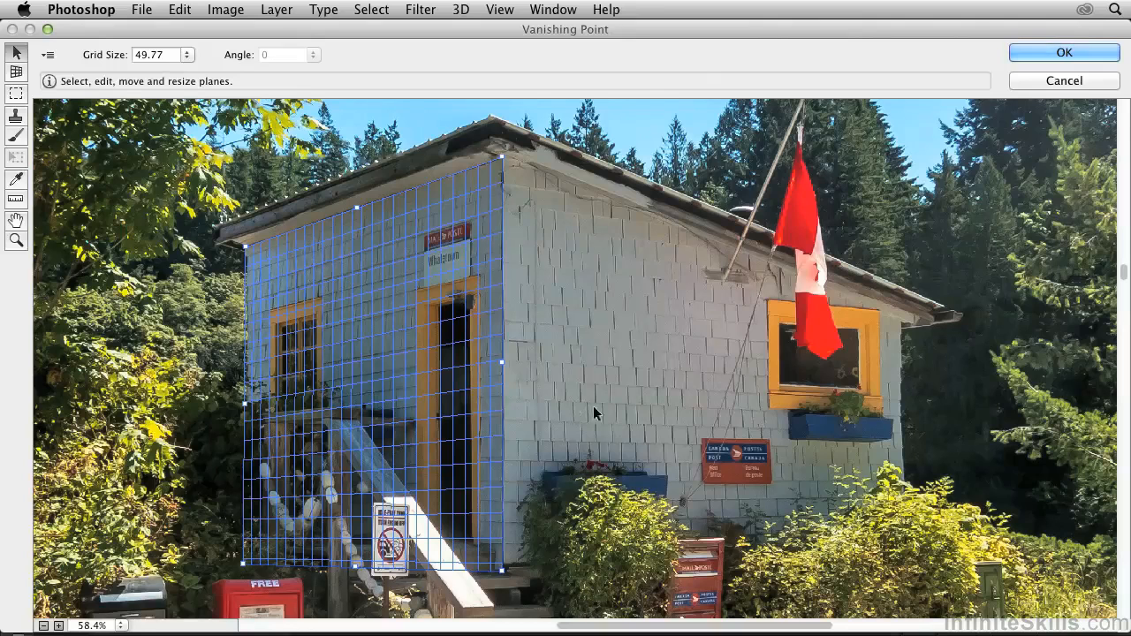
# Tear off a perpendicular plane from the door wall plane's corner edge across the full width of the flag wall.
pyautogui.press('super')
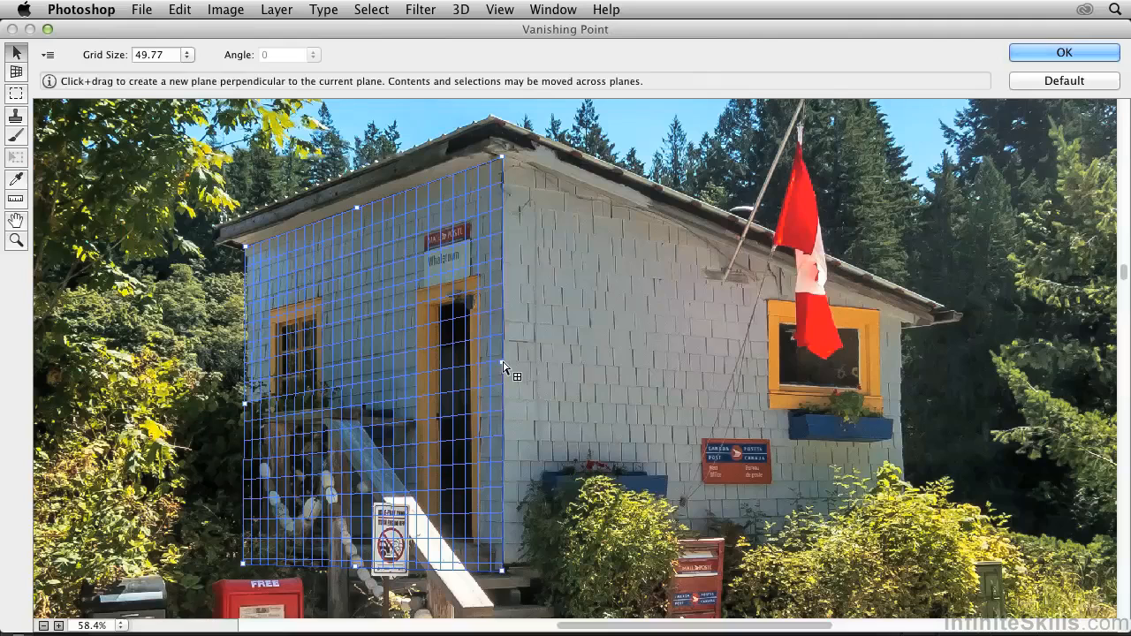
pyautogui.moveTo(505, 367); pyautogui.dragTo(901, 399)
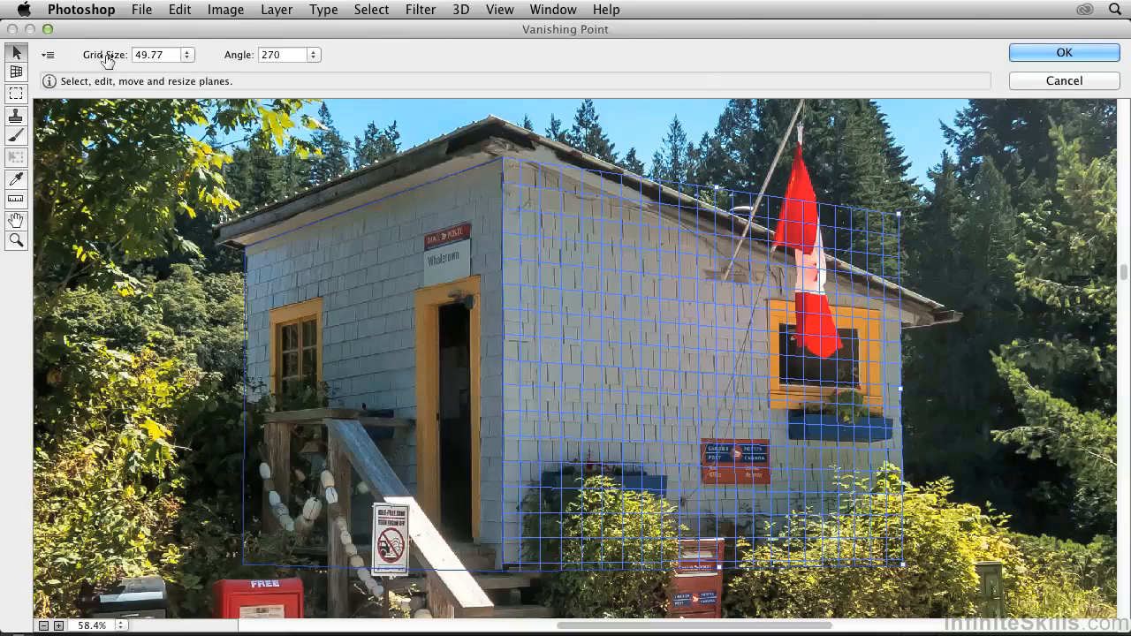
# Set the flag wall plane's grid size to 50.08 and adjust its far upper corner to follow the siding's perspective.
pyautogui.moveTo(102, 54); pyautogui.dragTo(102, 59)
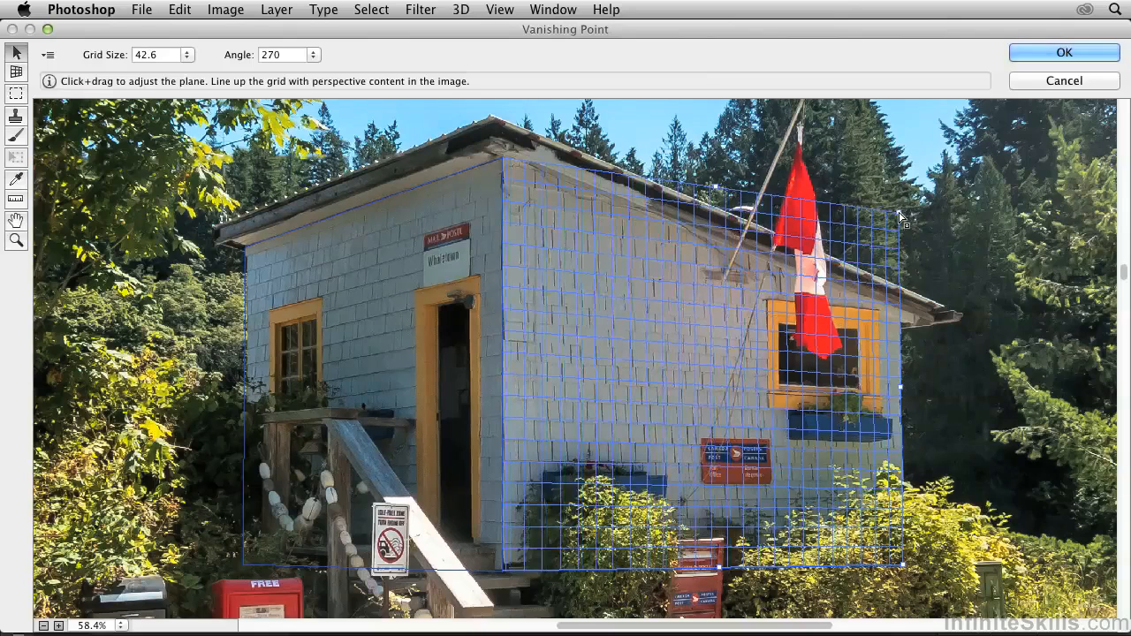
pyautogui.moveTo(899, 215); pyautogui.dragTo(895, 209)
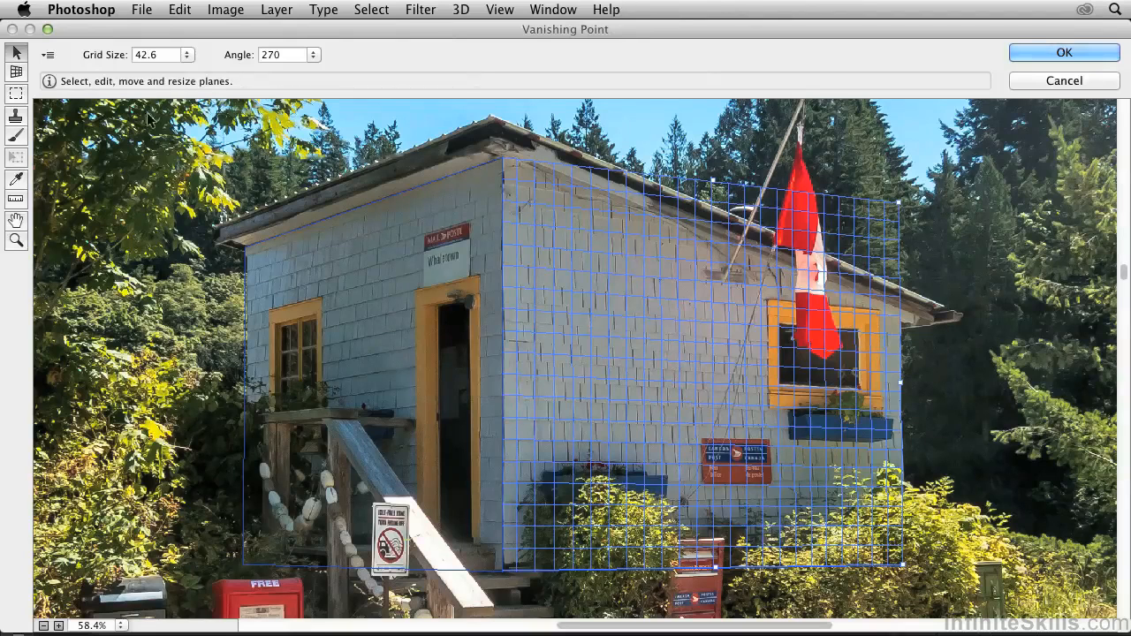
pyautogui.moveTo(111, 60); pyautogui.dragTo(115, 56)
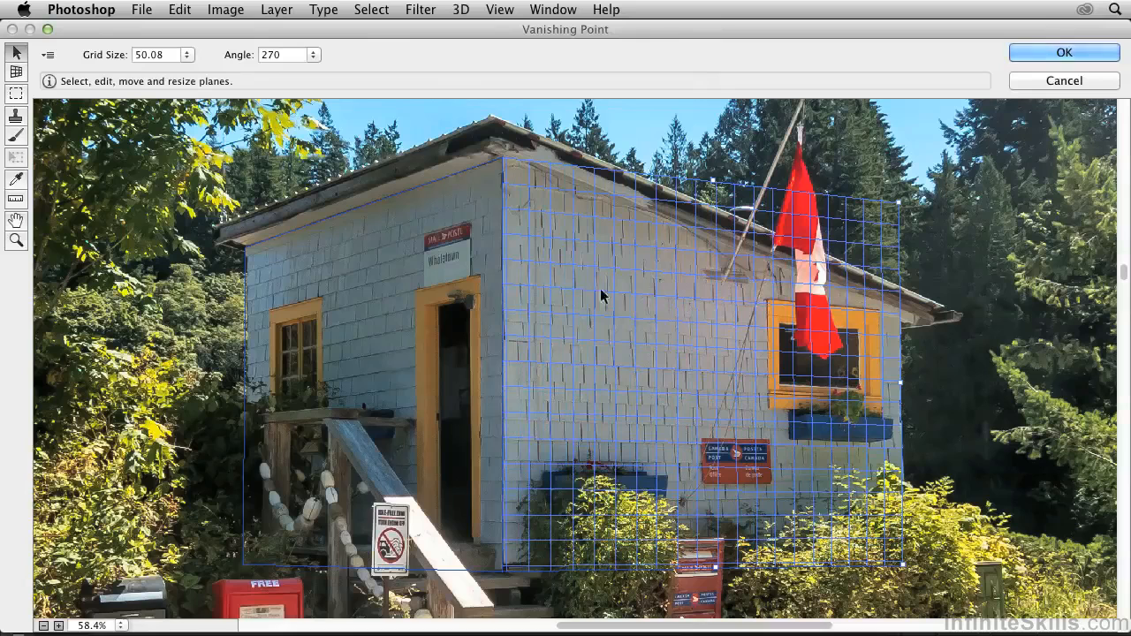
pyautogui.moveTo(901, 206); pyautogui.dragTo(903, 210)
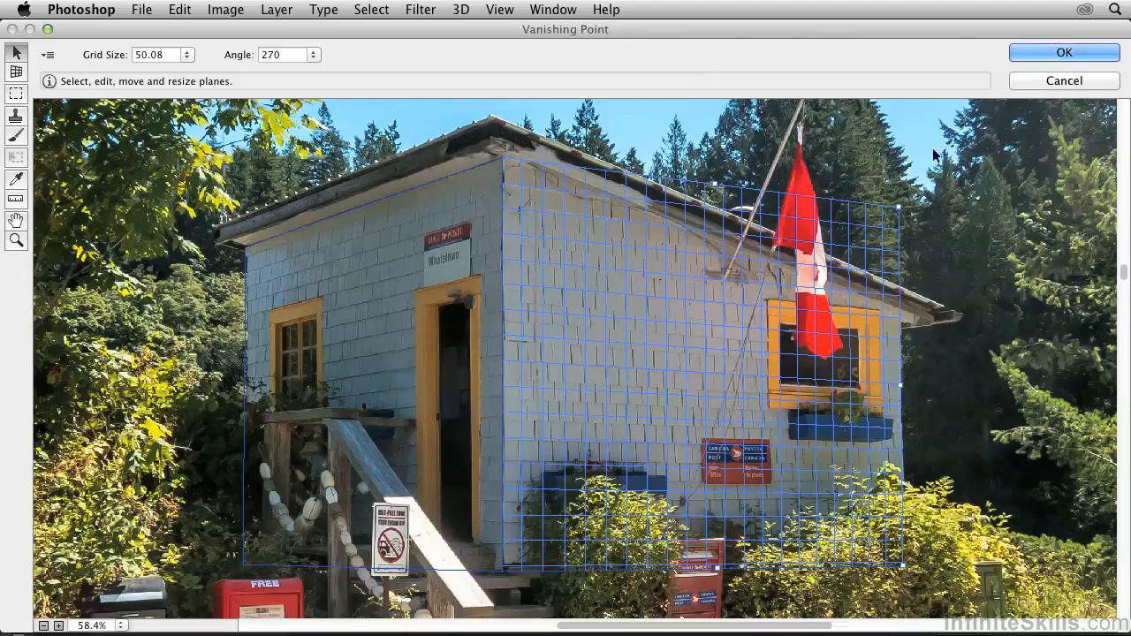
# Check the grids on both walls and accept the perspective planes to return to the document.
pyautogui.click(389, 287)
pyautogui.click(551, 285)
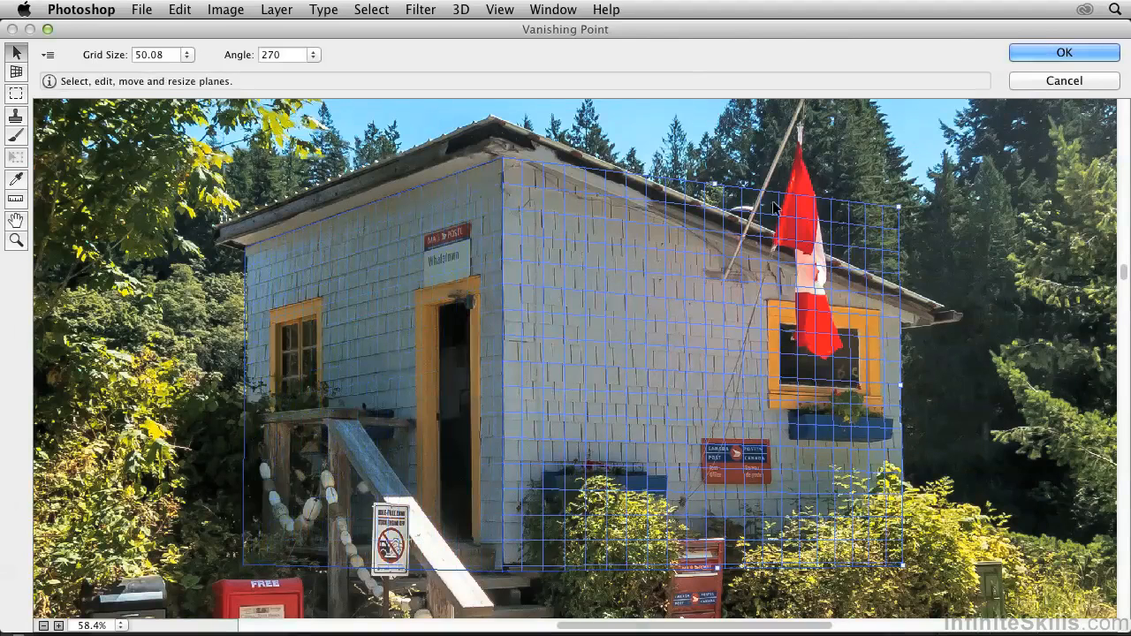
pyautogui.click(1055, 53)
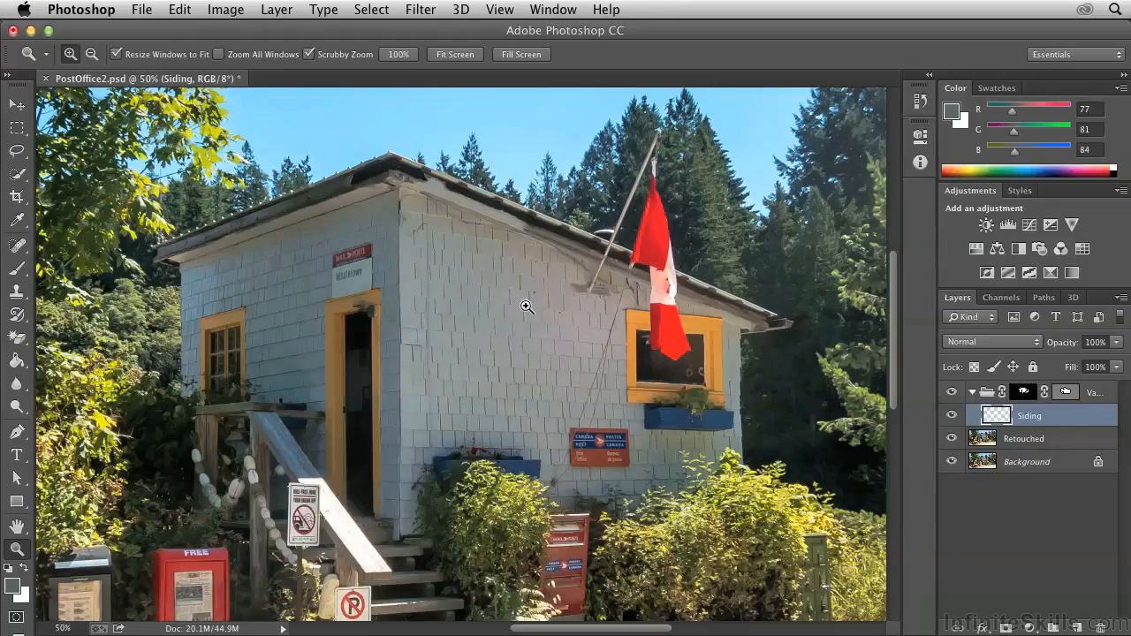